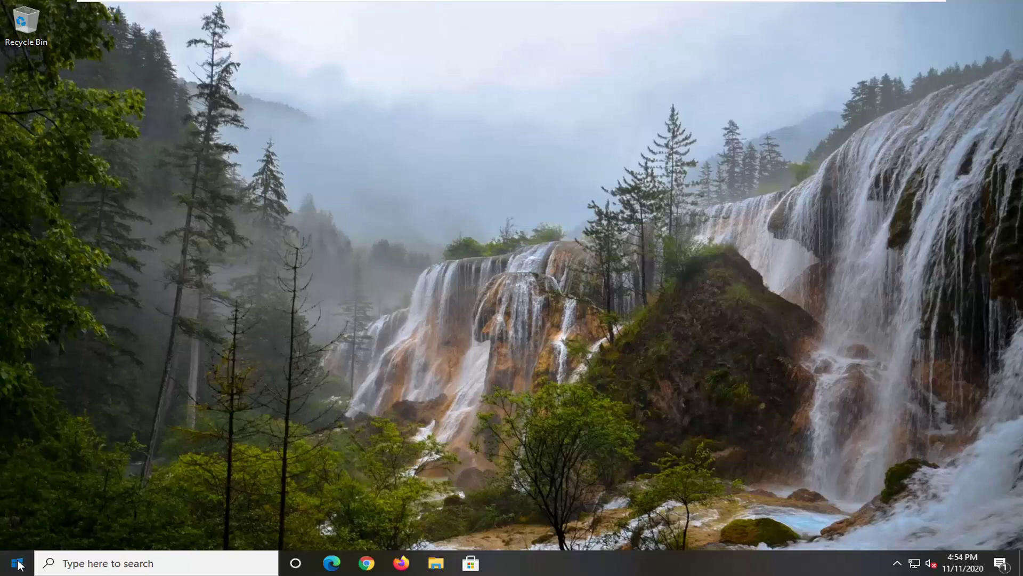
Search Start for 'services', open the Services app, and scroll to Network Connection Broker.
{"action": "left_click", "coordinate": [18, 563]}
{"action": "type", "text": "ser"}
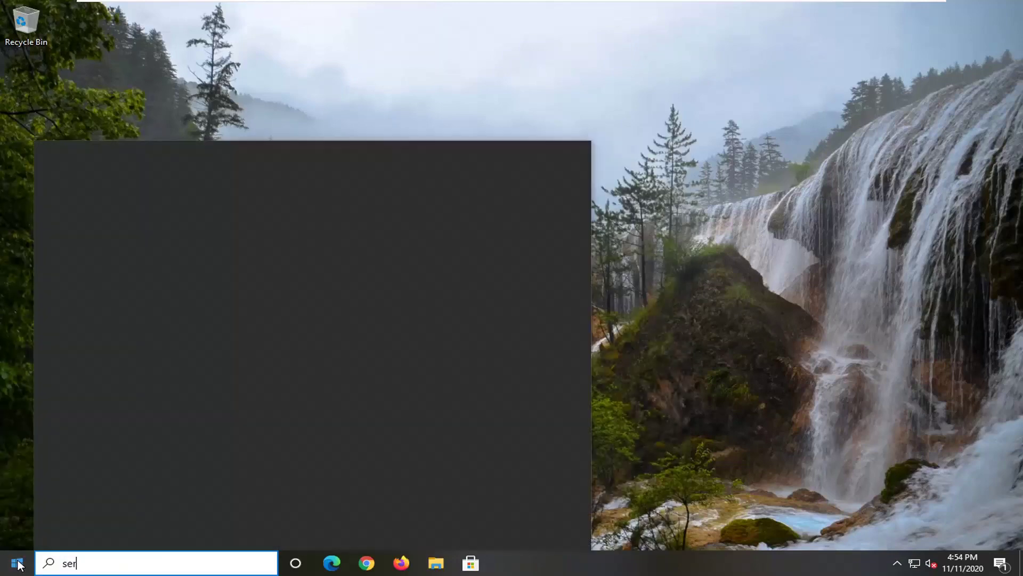
{"action": "type", "text": "vices"}
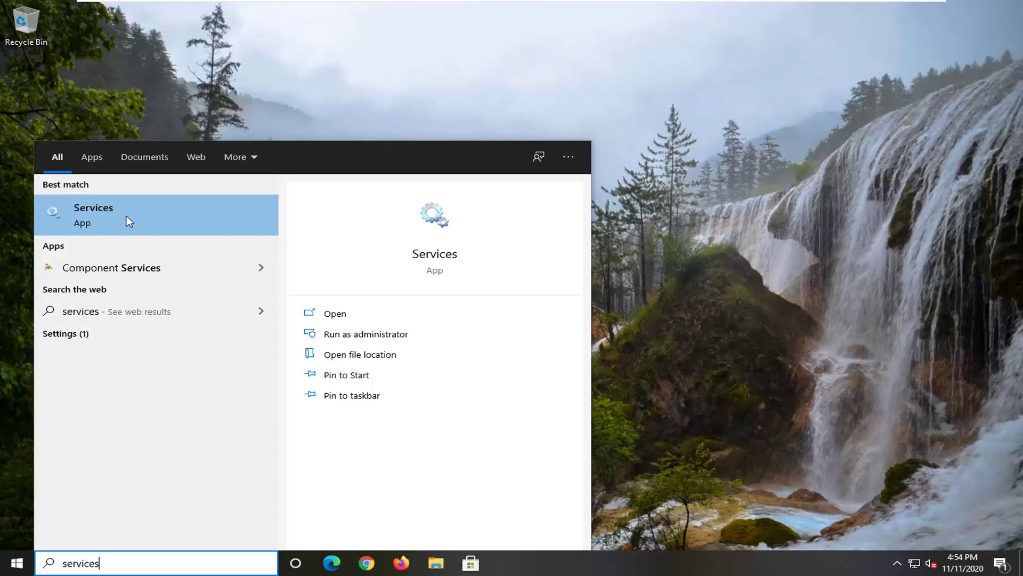
{"action": "left_click", "coordinate": [101, 215]}
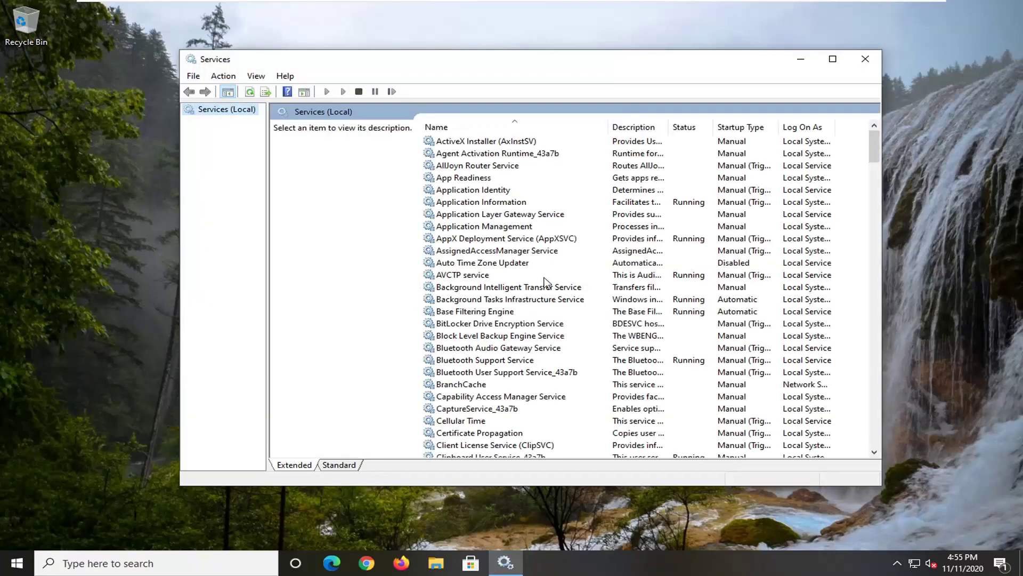
{"action": "scroll", "coordinate": [515, 341], "scroll_direction": "down", "scroll_amount": 7}
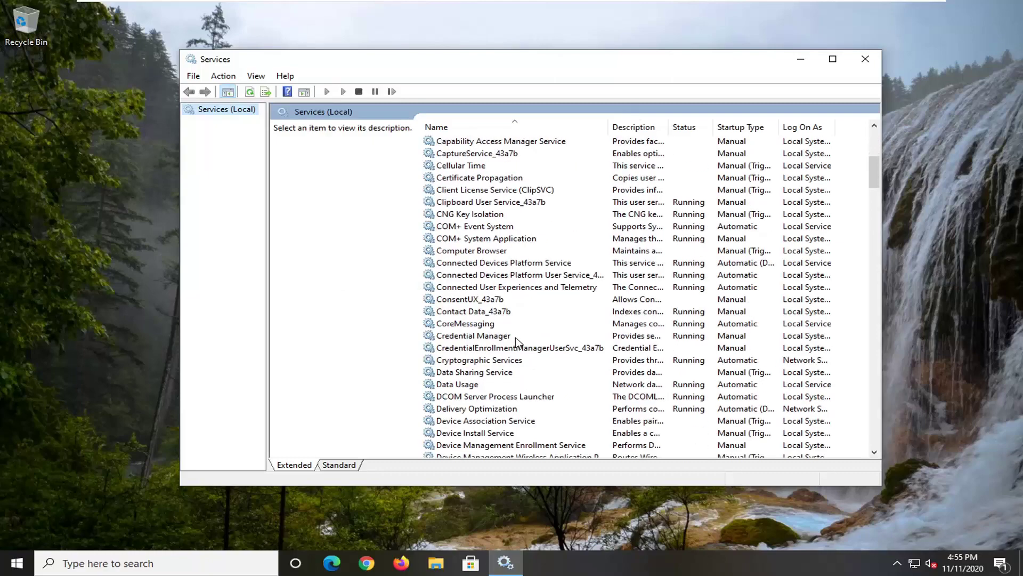
{"action": "scroll", "coordinate": [515, 341], "scroll_direction": "down", "scroll_amount": 20}
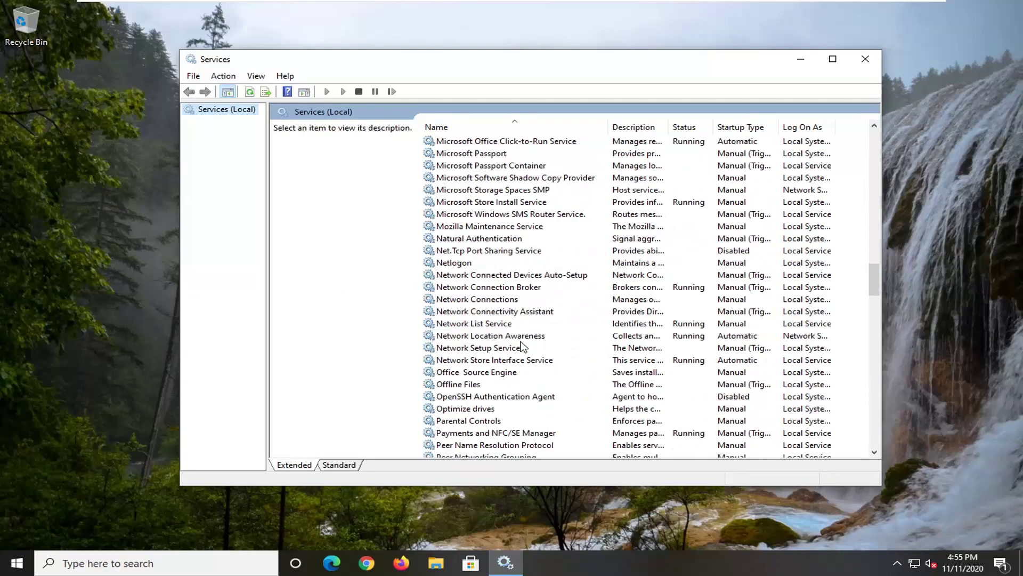
Change Network Connection Broker's startup type to Automatic, apply, and close its properties.
{"action": "left_click", "coordinate": [479, 288]}
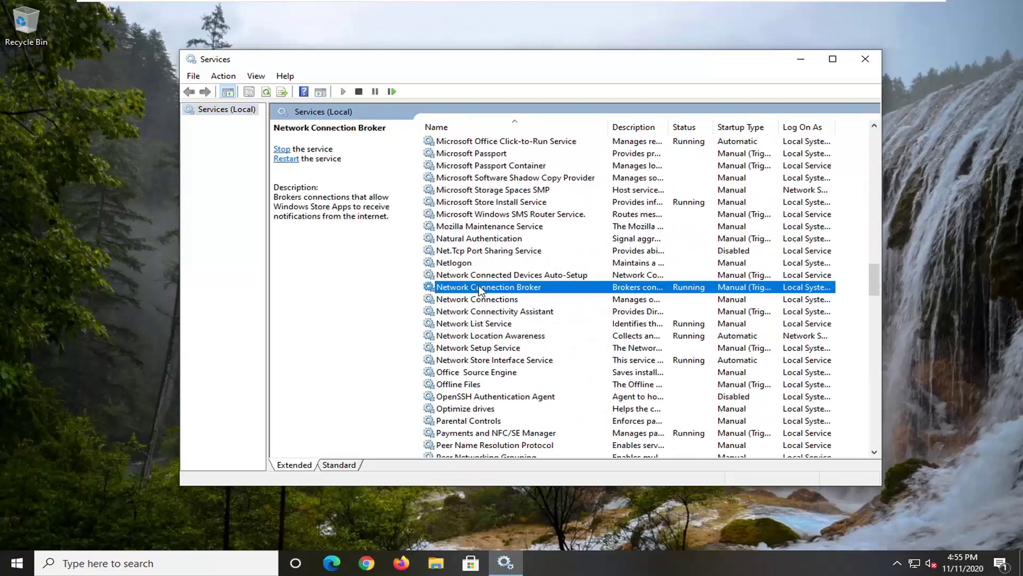
{"action": "double_click", "coordinate": [479, 288]}
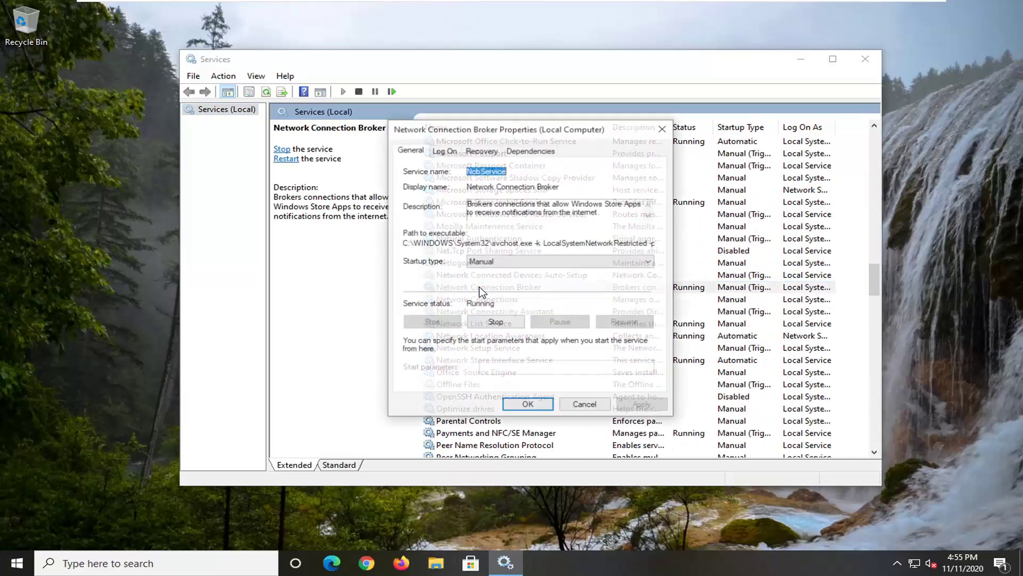
{"action": "left_click", "coordinate": [524, 265]}
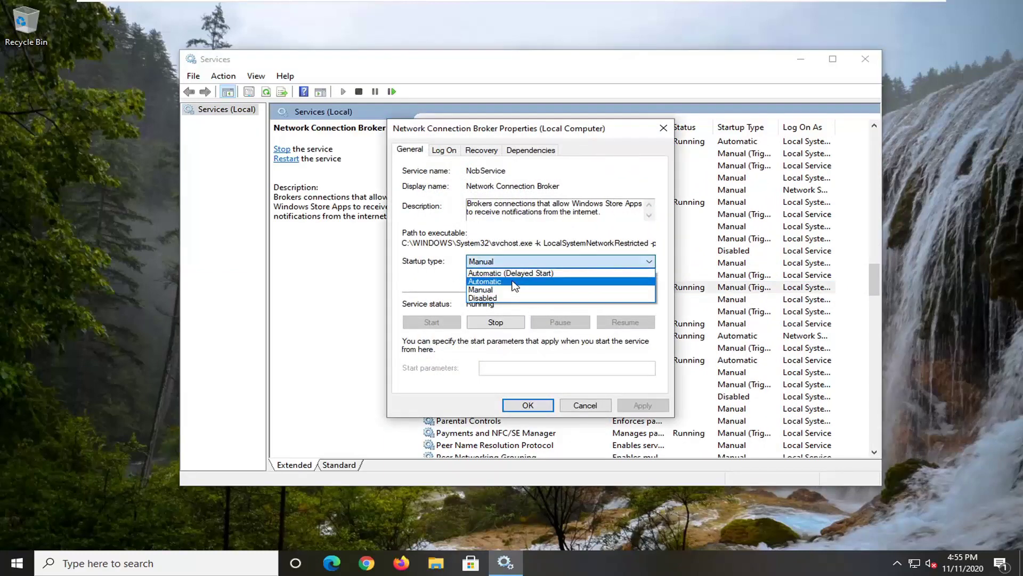
{"action": "left_click", "coordinate": [513, 282]}
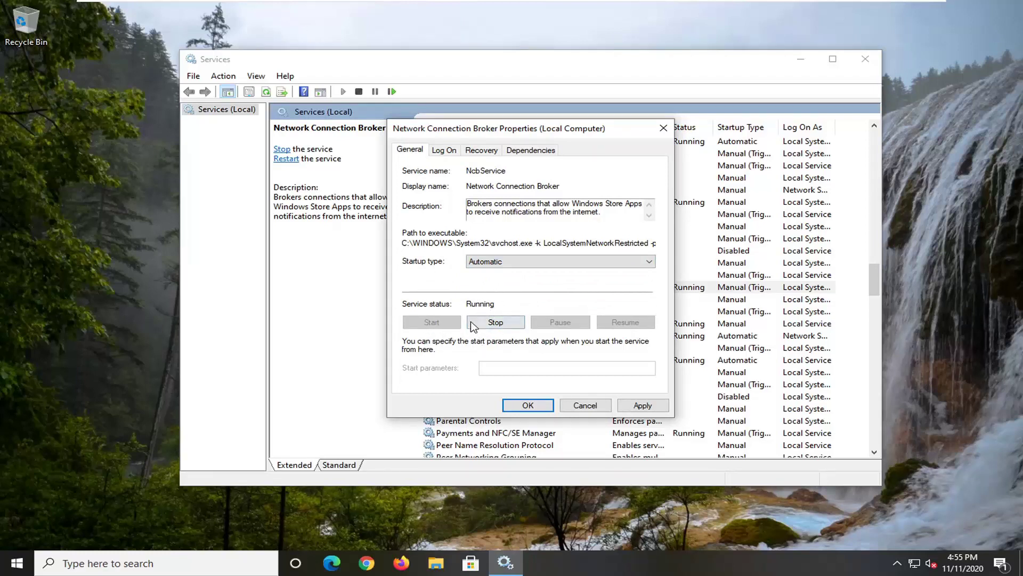
{"action": "left_click", "coordinate": [642, 405]}
{"action": "left_click", "coordinate": [541, 406]}
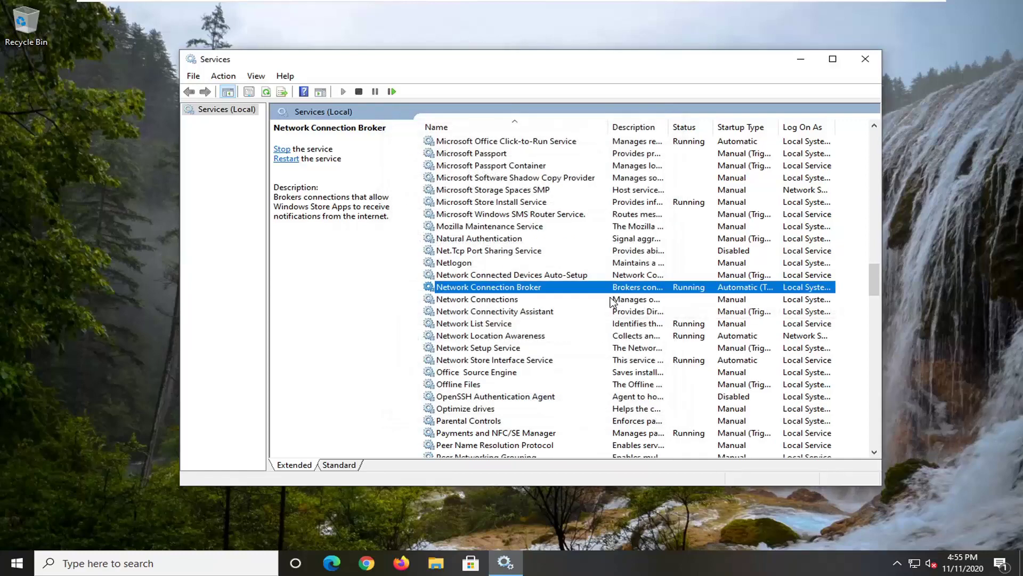
{"action": "scroll", "coordinate": [620, 325], "scroll_direction": "down", "scroll_amount": 9}
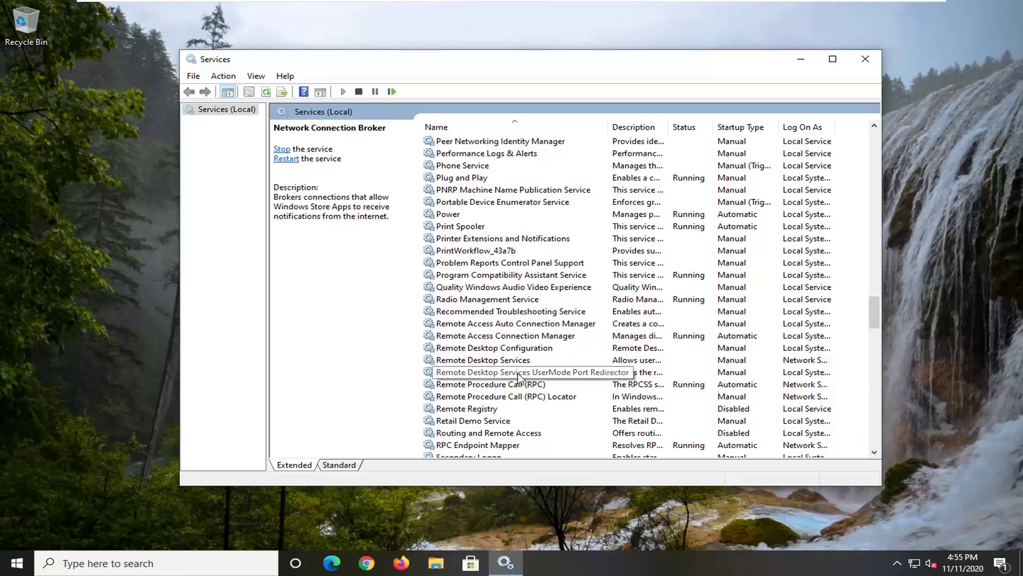
{"action": "double_click", "coordinate": [468, 385]}
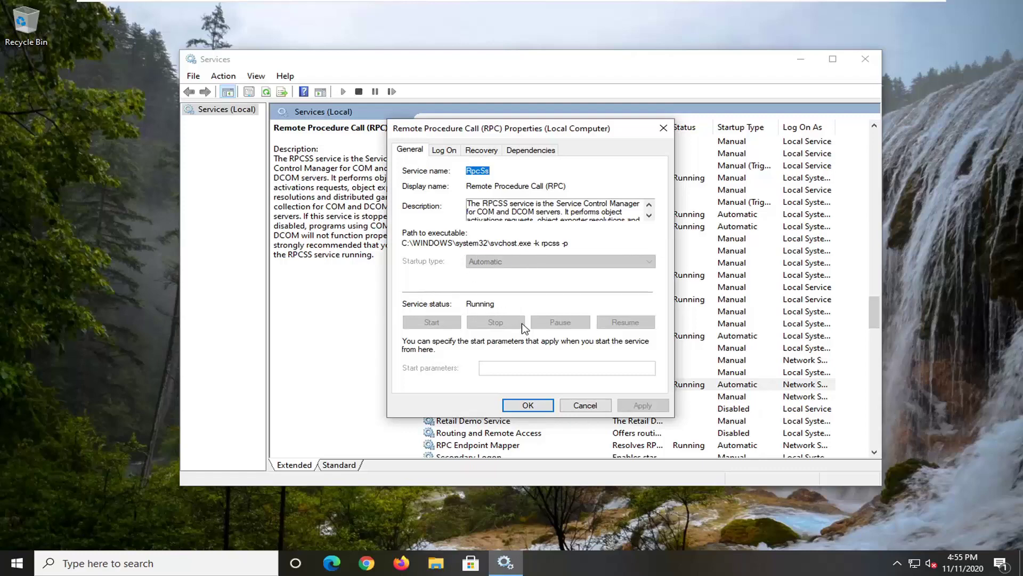
{"action": "left_click", "coordinate": [525, 405]}
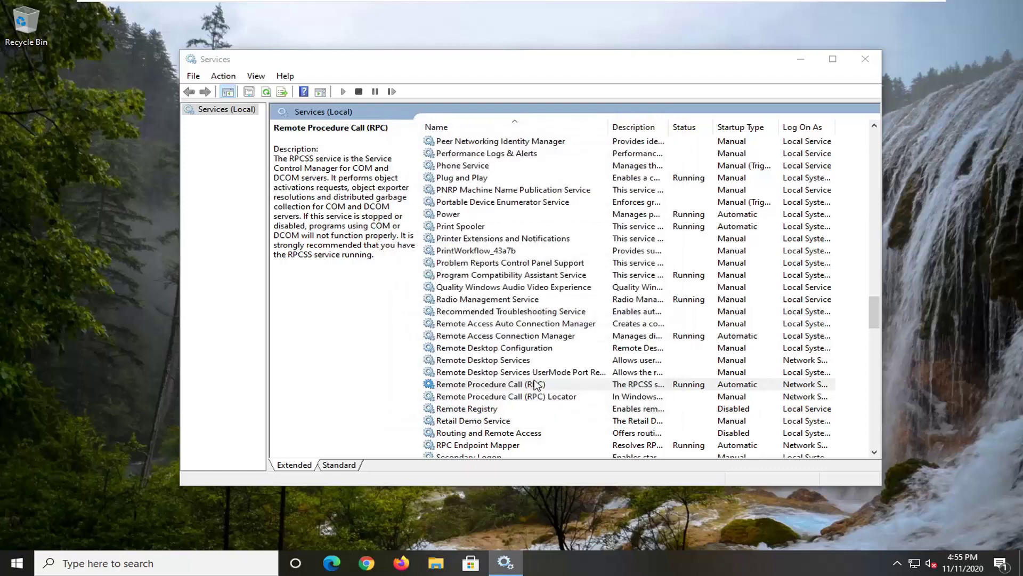
{"action": "scroll", "coordinate": [584, 316], "scroll_direction": "down", "scroll_amount": 10}
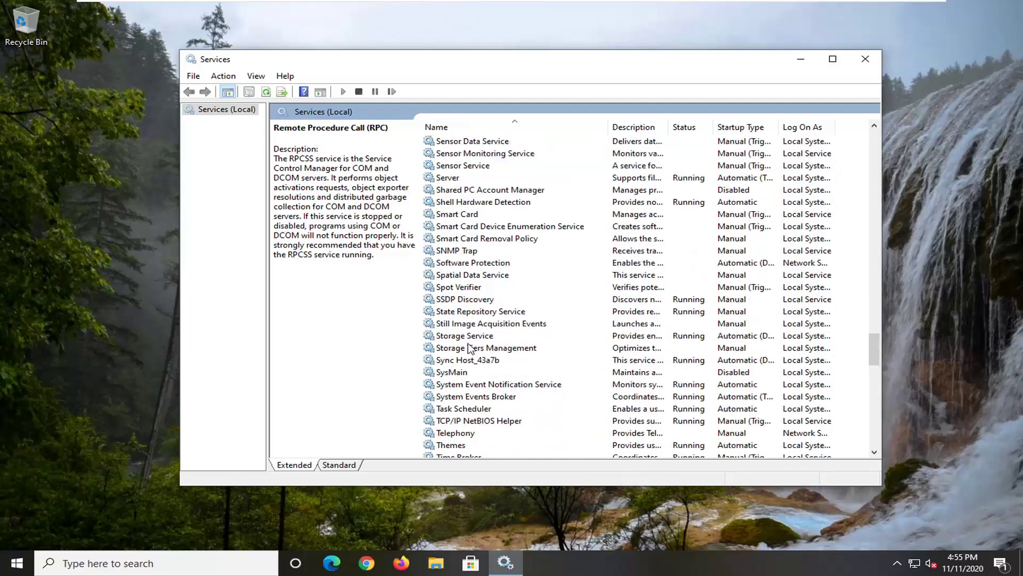
Set TCP/IP NetBIOS Helper's startup type to Automatic, apply it, and close its properties.
{"action": "scroll", "coordinate": [485, 331], "scroll_direction": "down", "scroll_amount": 2}
{"action": "left_click", "coordinate": [482, 348]}
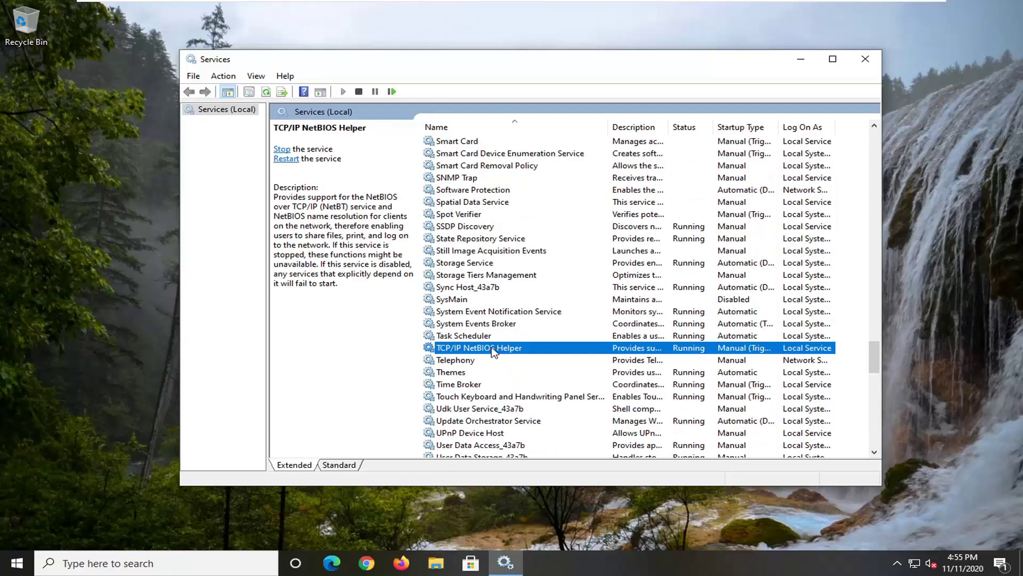
{"action": "double_click", "coordinate": [509, 349]}
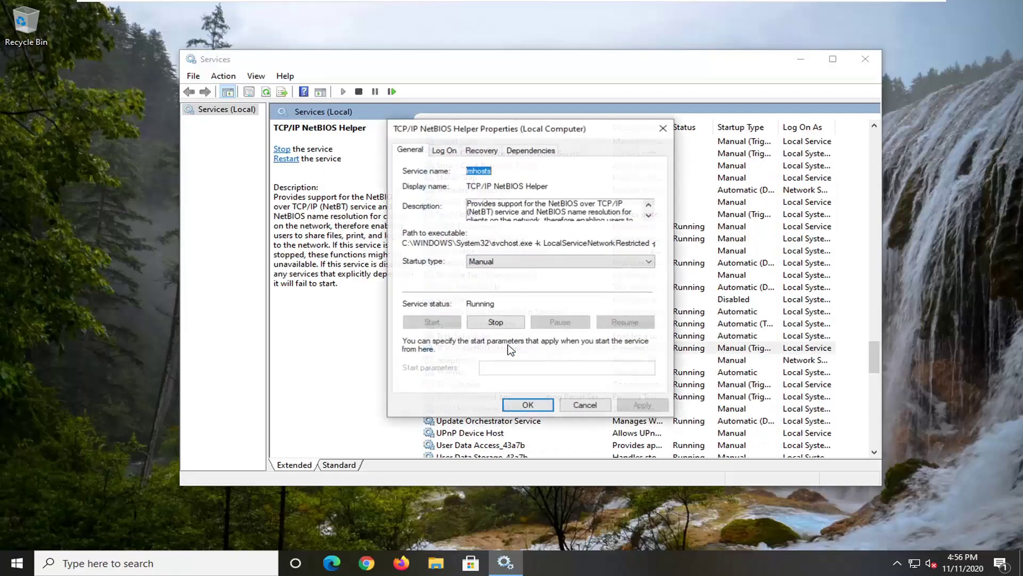
{"action": "left_click", "coordinate": [505, 263]}
{"action": "left_click", "coordinate": [493, 286]}
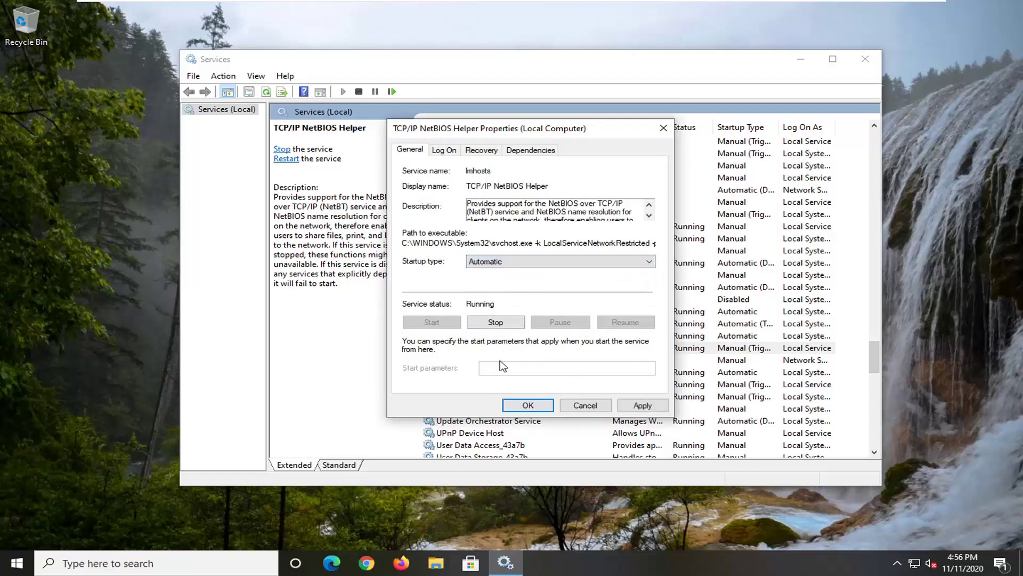
{"action": "left_click", "coordinate": [642, 405]}
{"action": "left_click", "coordinate": [522, 406]}
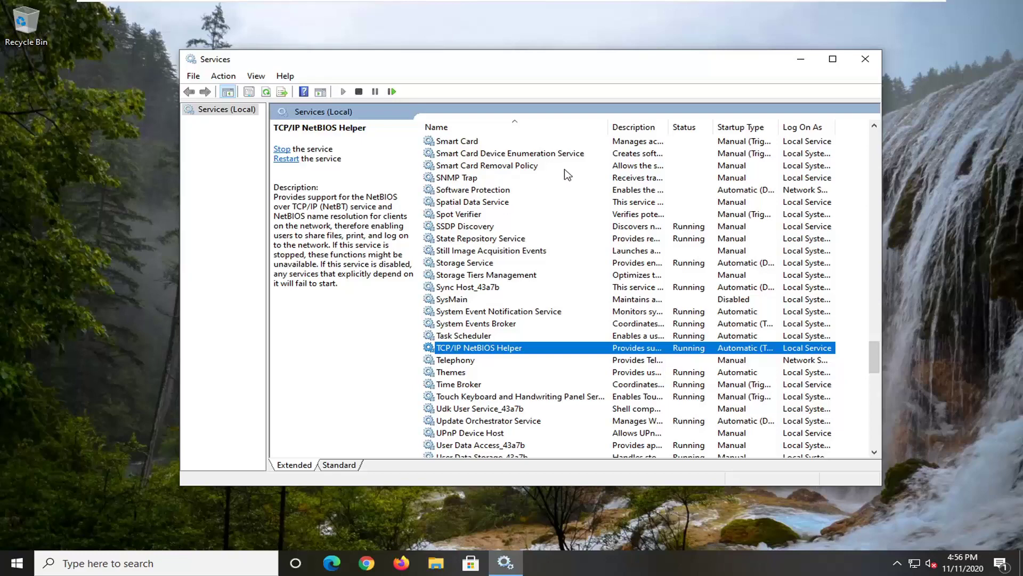
Search Start for 'cmd' and run Command Prompt as administrator, approving the UAC prompt.
{"action": "left_click", "coordinate": [865, 60]}
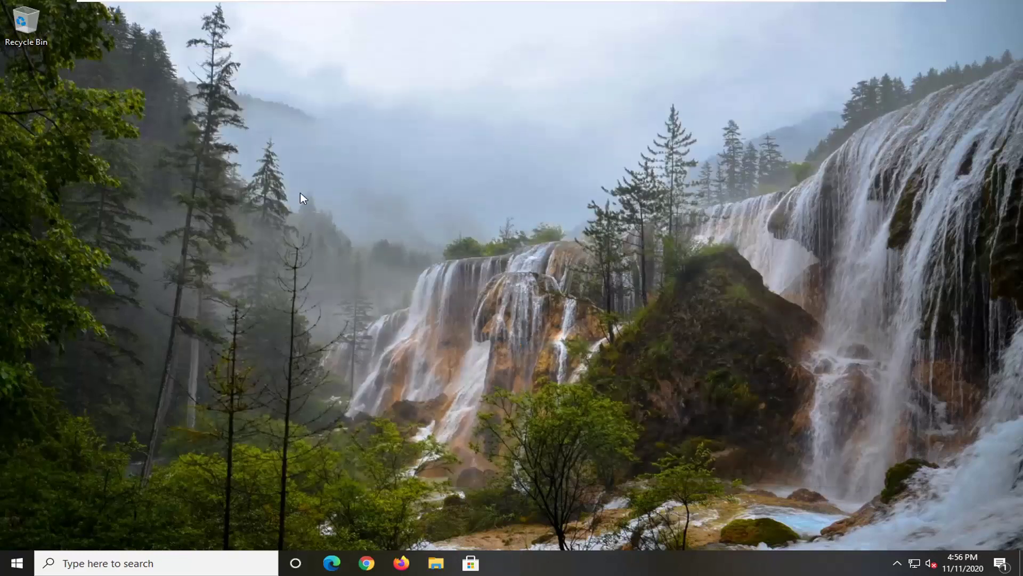
{"action": "left_click", "coordinate": [17, 562]}
{"action": "type", "text": "cmd"}
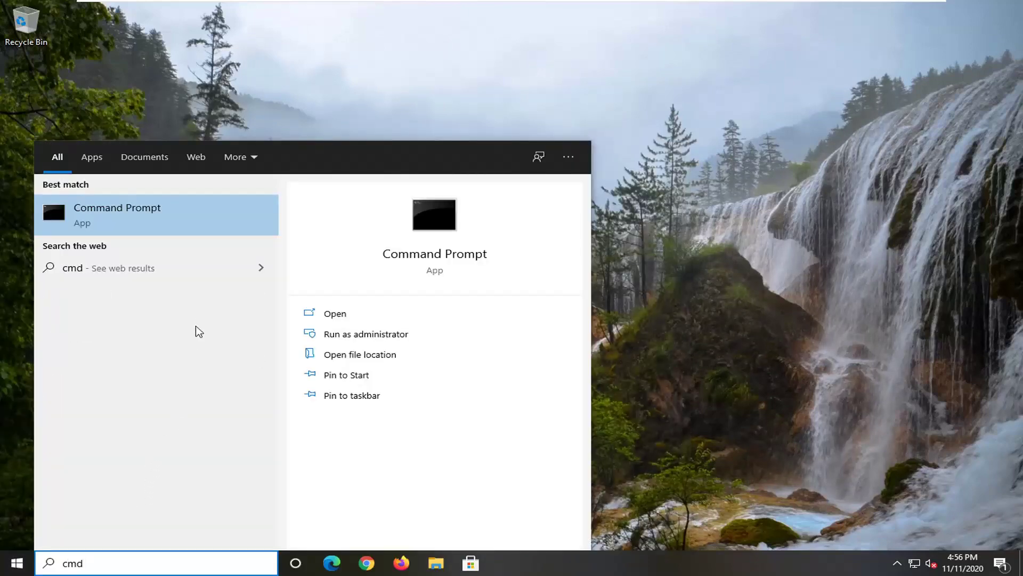
{"action": "right_click", "coordinate": [142, 210]}
{"action": "left_click", "coordinate": [195, 225]}
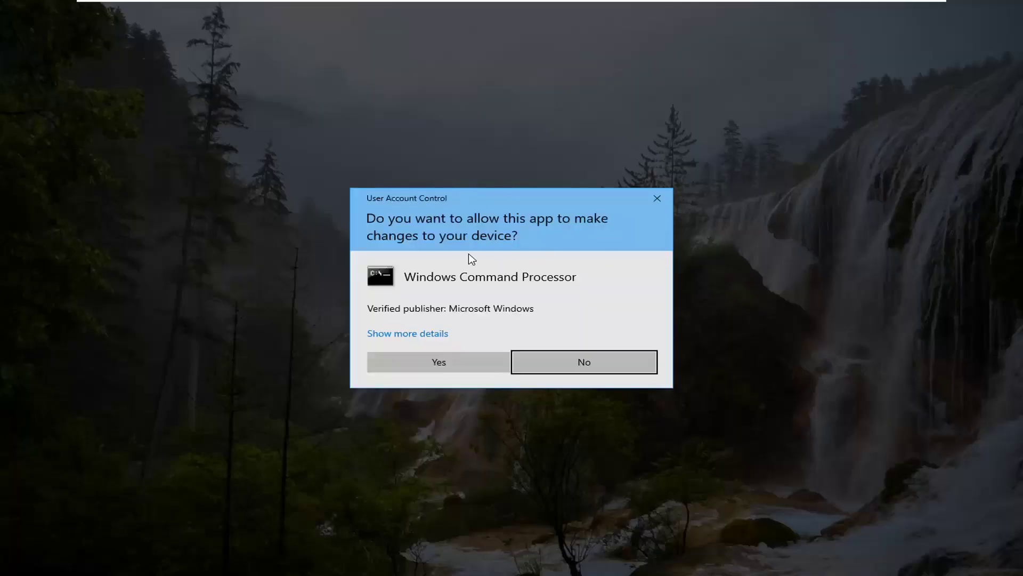
{"action": "left_click", "coordinate": [455, 362]}
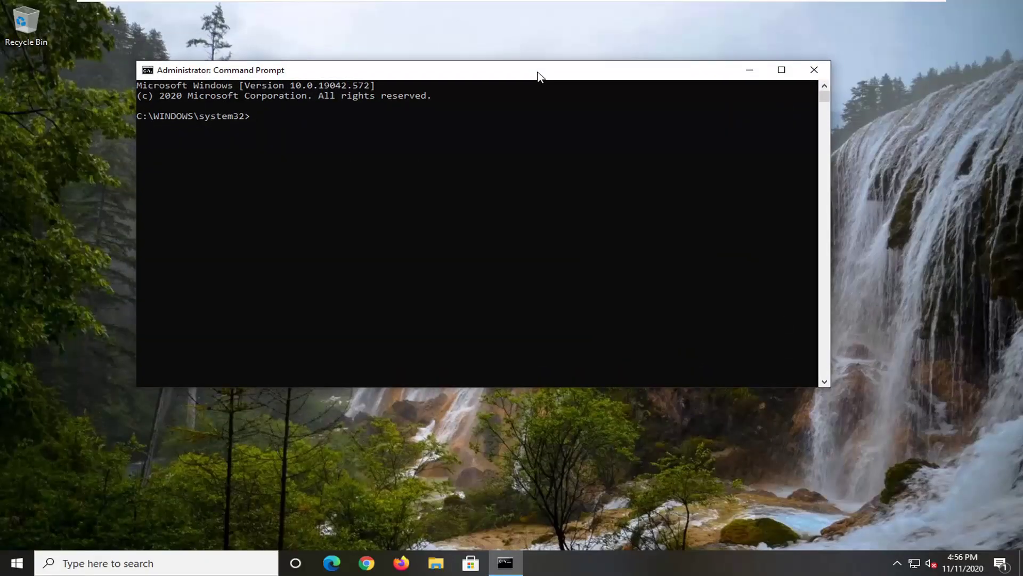
Run 'sfc /scannow' in the administrator Command Prompt to begin the system scan.
{"action": "type", "text": "sfc /scannow"}
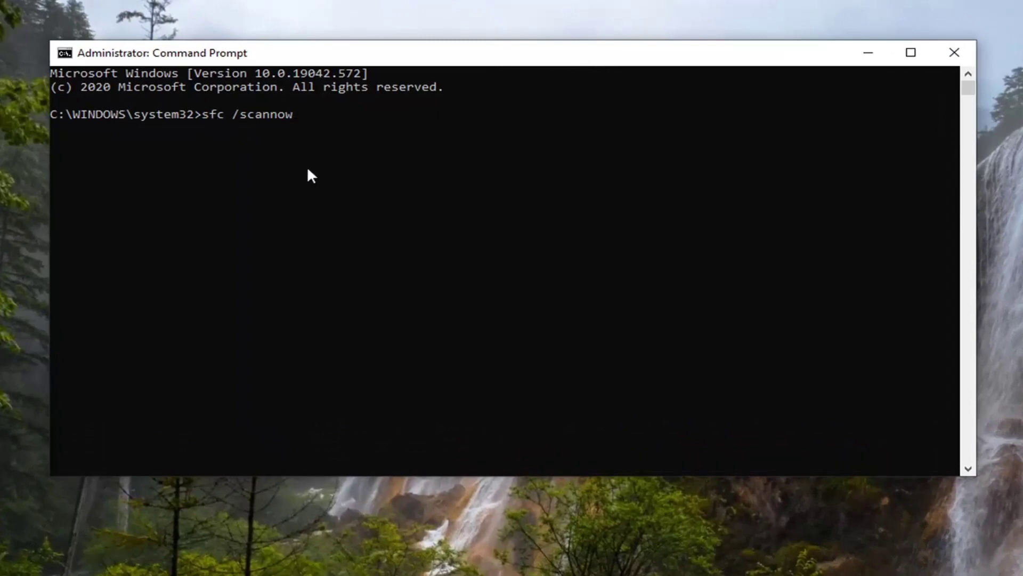
{"action": "key", "text": "Return"}
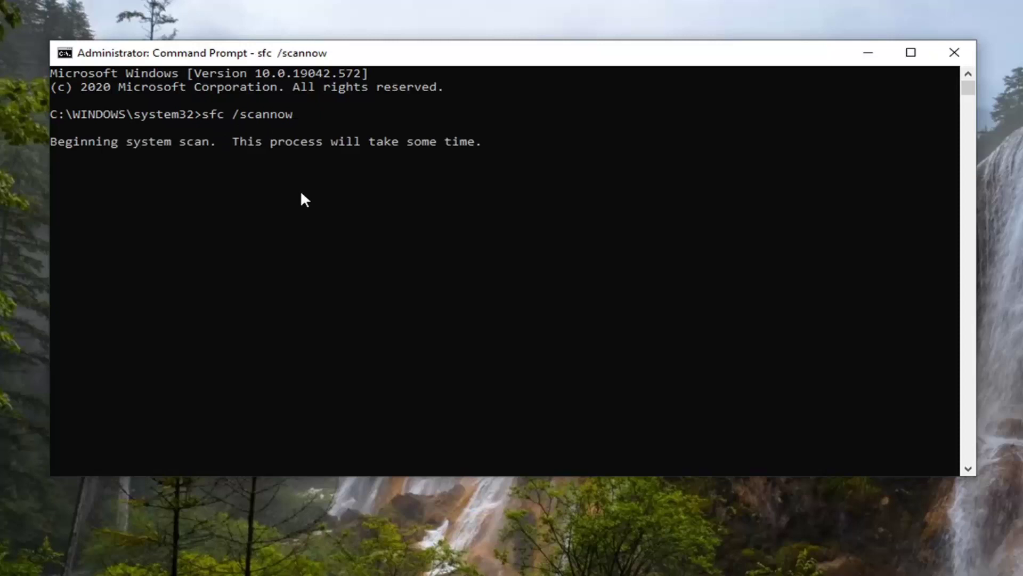